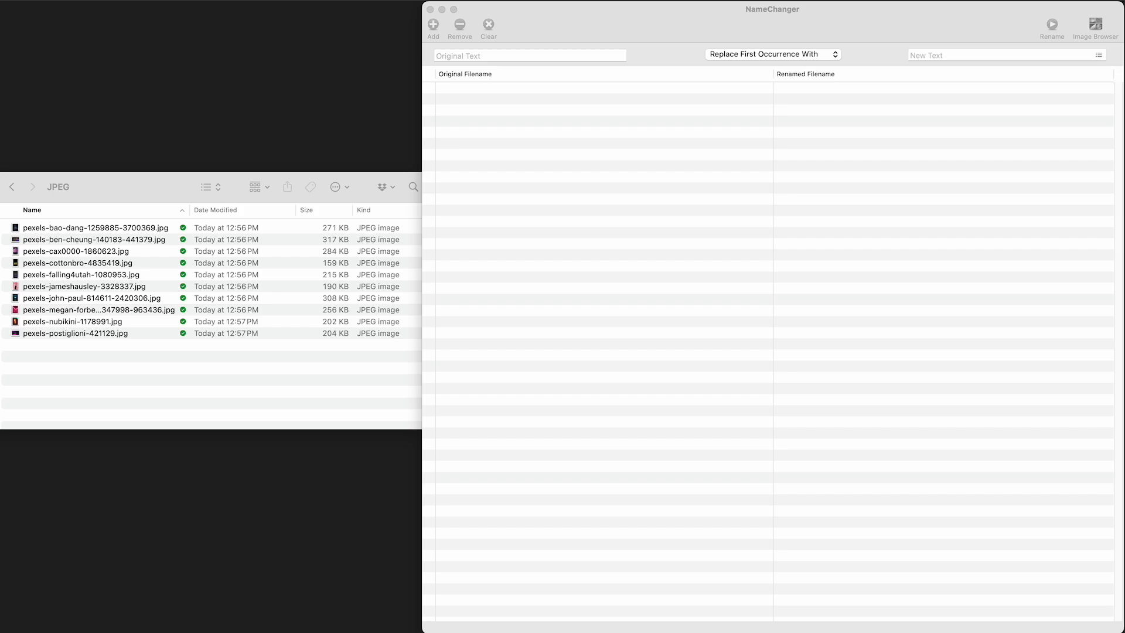
# - Drag all ten Pexels JPEGs from the Finder folder into NameChanger's rename list
pyautogui.click(168, 423)
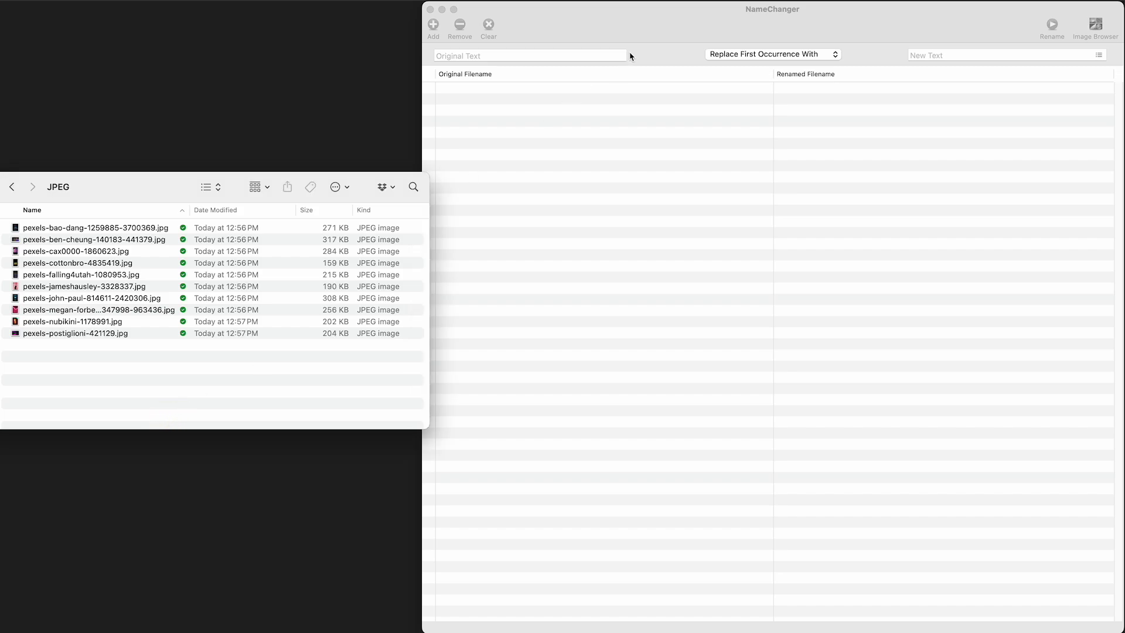
pyautogui.click(665, 21)
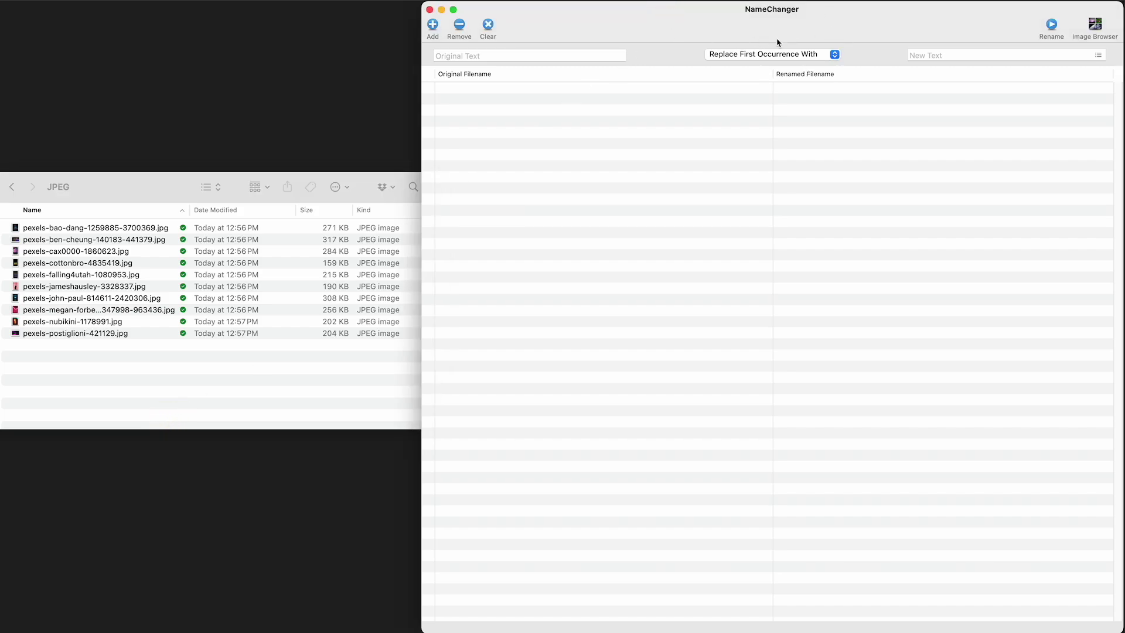
pyautogui.click(120, 394)
pyautogui.moveTo(115, 339); pyautogui.dragTo(103, 228)
pyautogui.moveTo(86, 284); pyautogui.dragTo(582, 319)
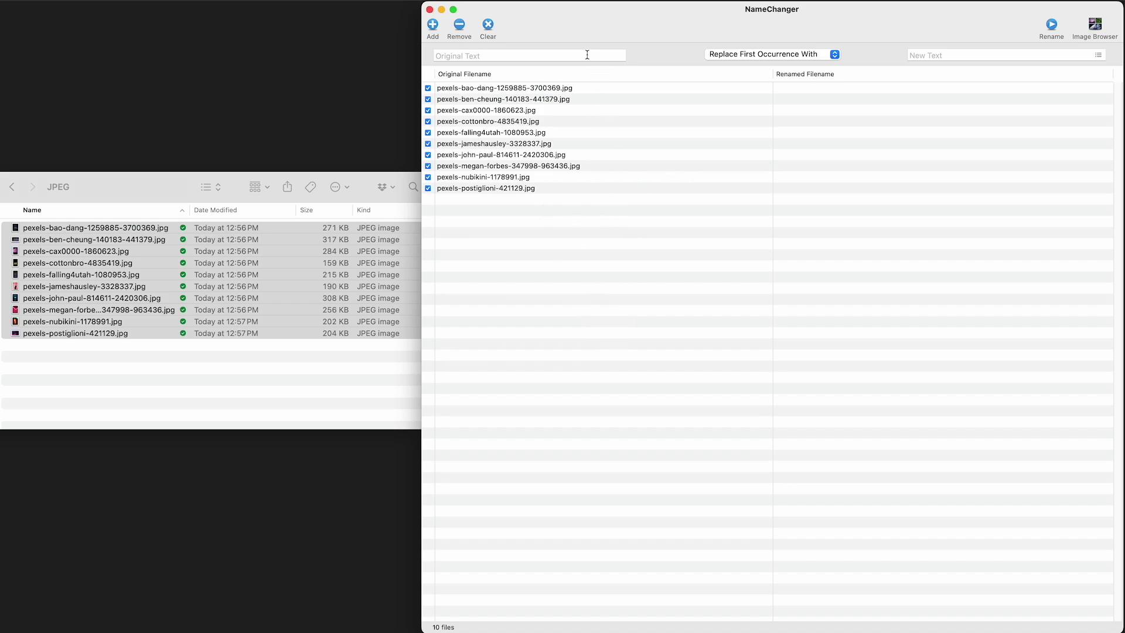
pyautogui.click(761, 58)
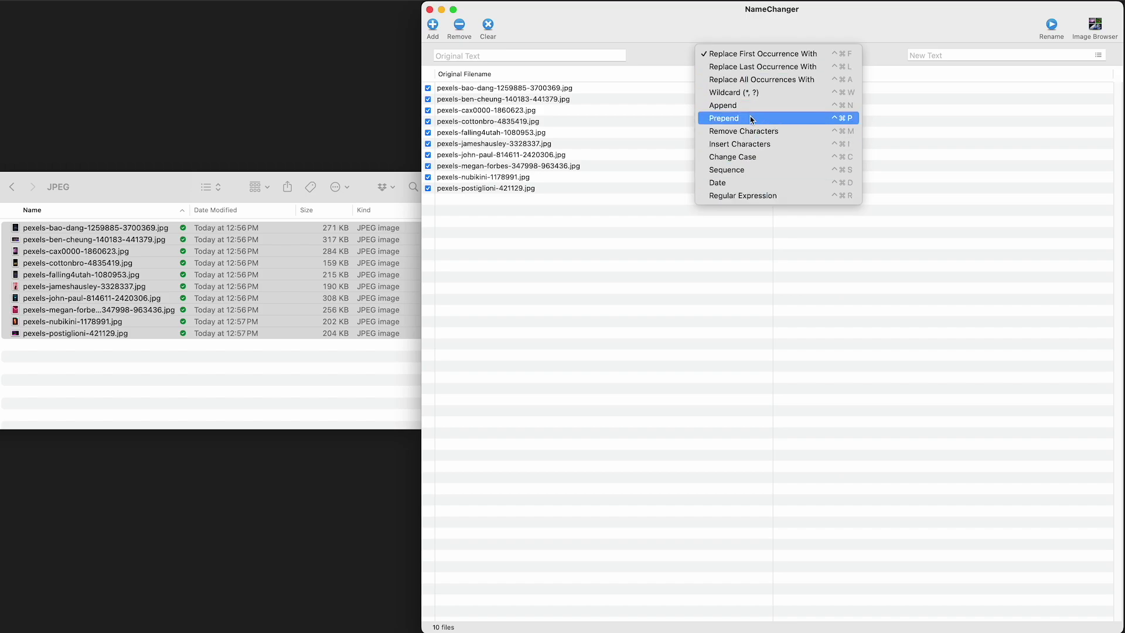
# - Use Sequence mode named 'tutorial-' with 003 digits, prepended before the original filenames
pyautogui.click(715, 171)
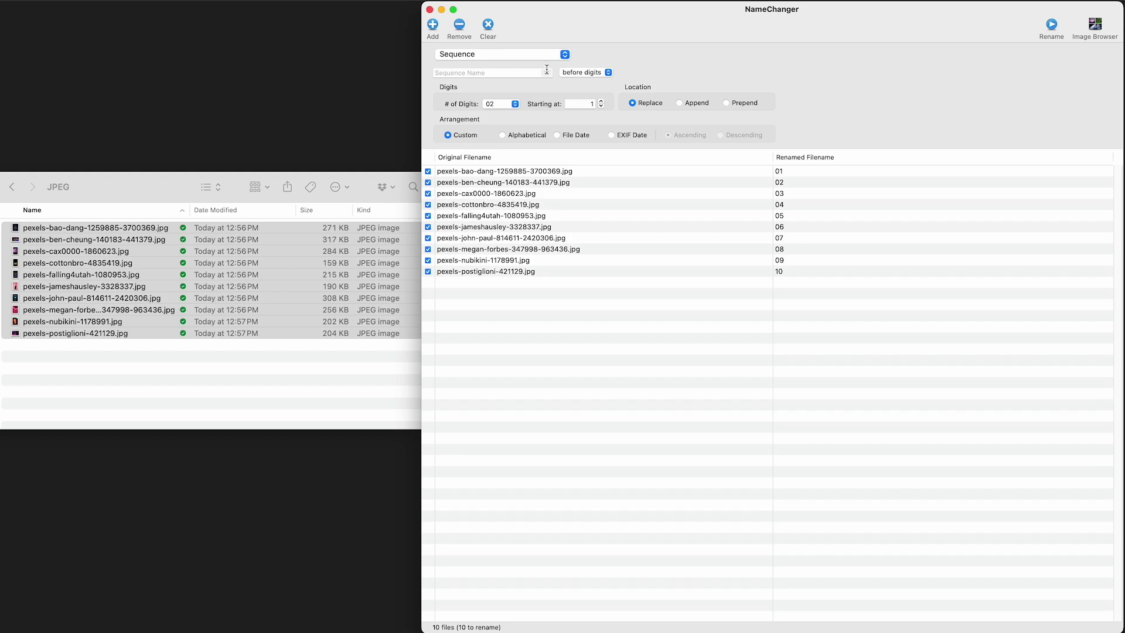
pyautogui.click(524, 74)
pyautogui.write('tutorial')
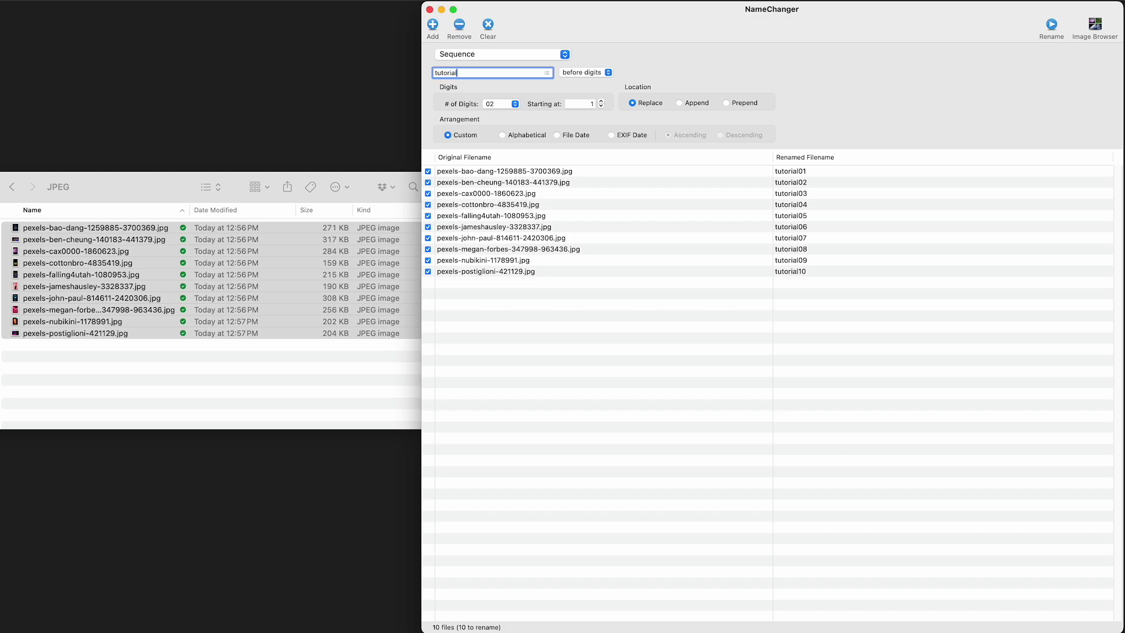
pyautogui.write('-')
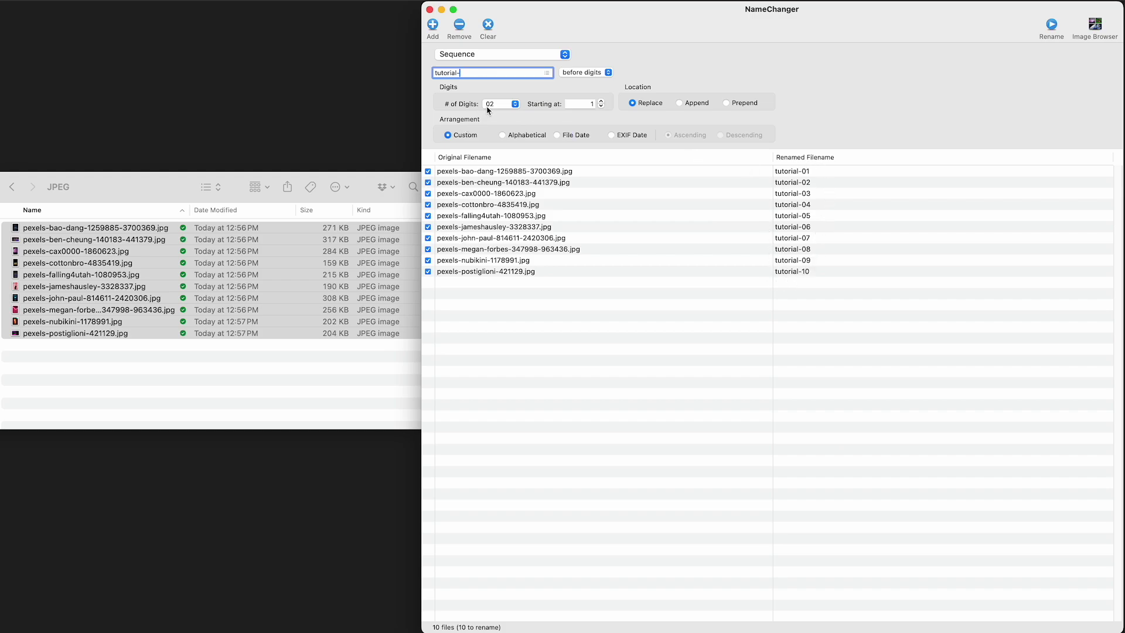
pyautogui.click(515, 104)
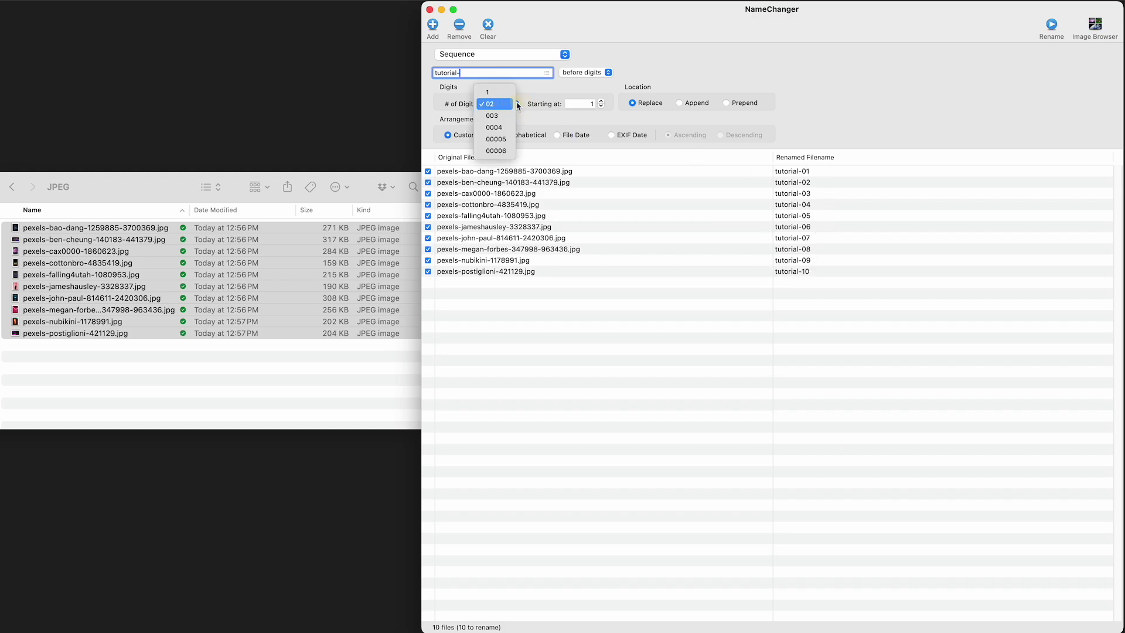
pyautogui.click(508, 116)
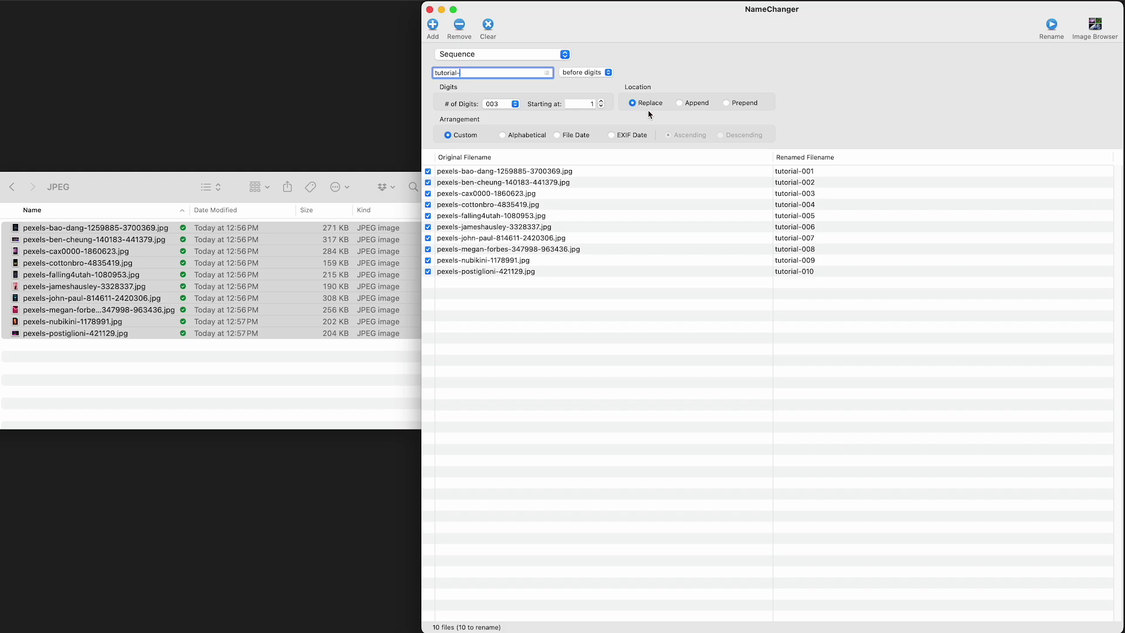
pyautogui.click(679, 103)
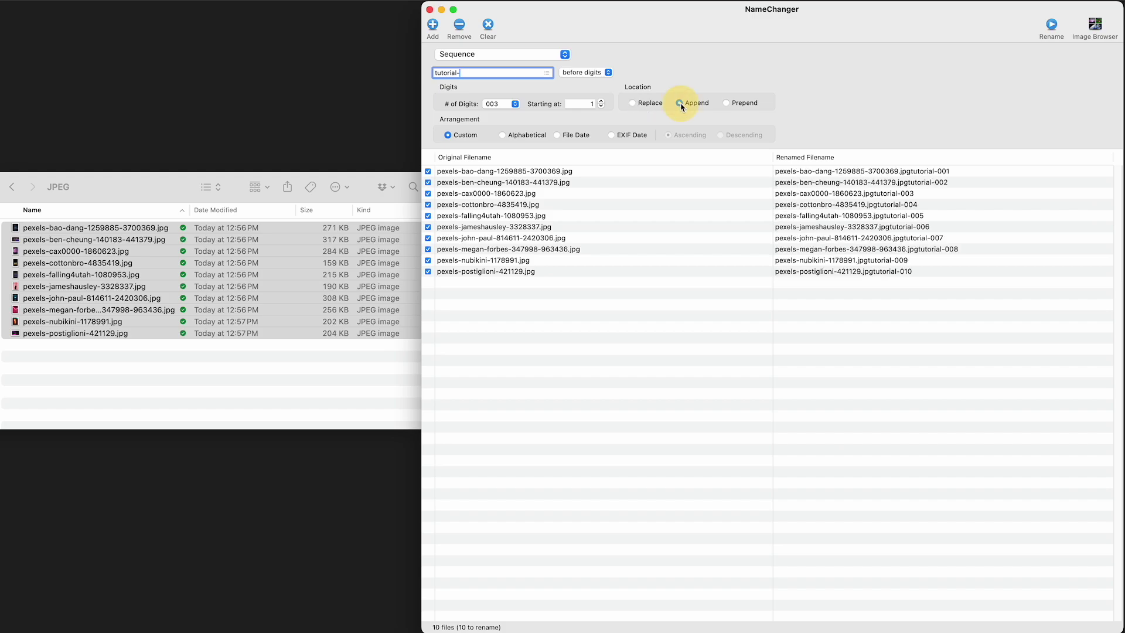
pyautogui.click(727, 103)
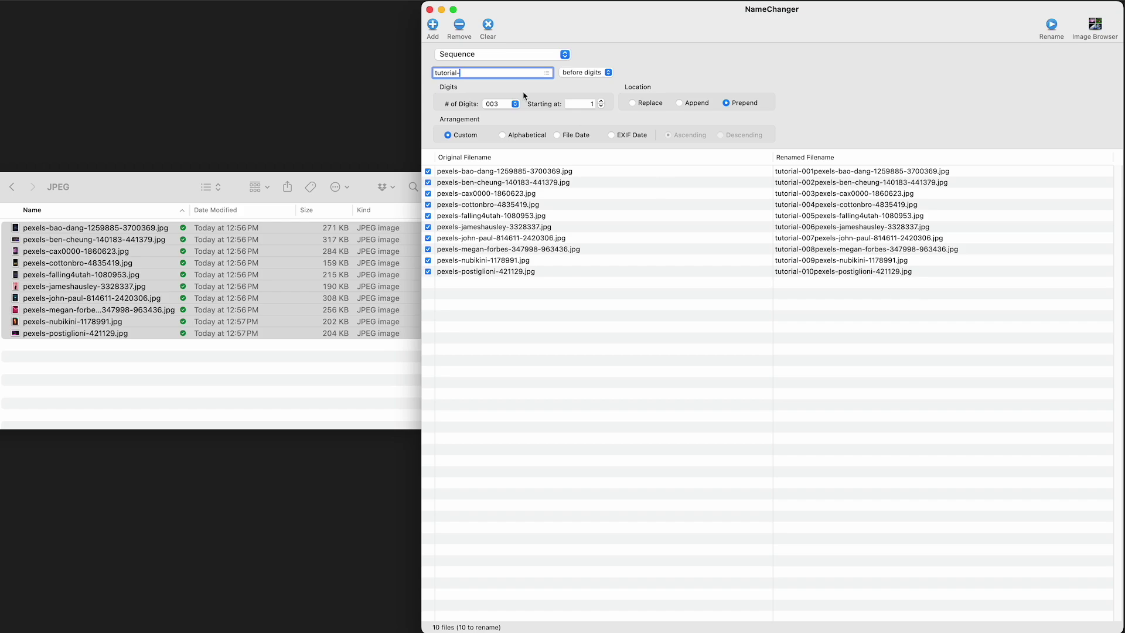
# - Switch the rename mode to Change Case with Lowercase selected
pyautogui.click(495, 55)
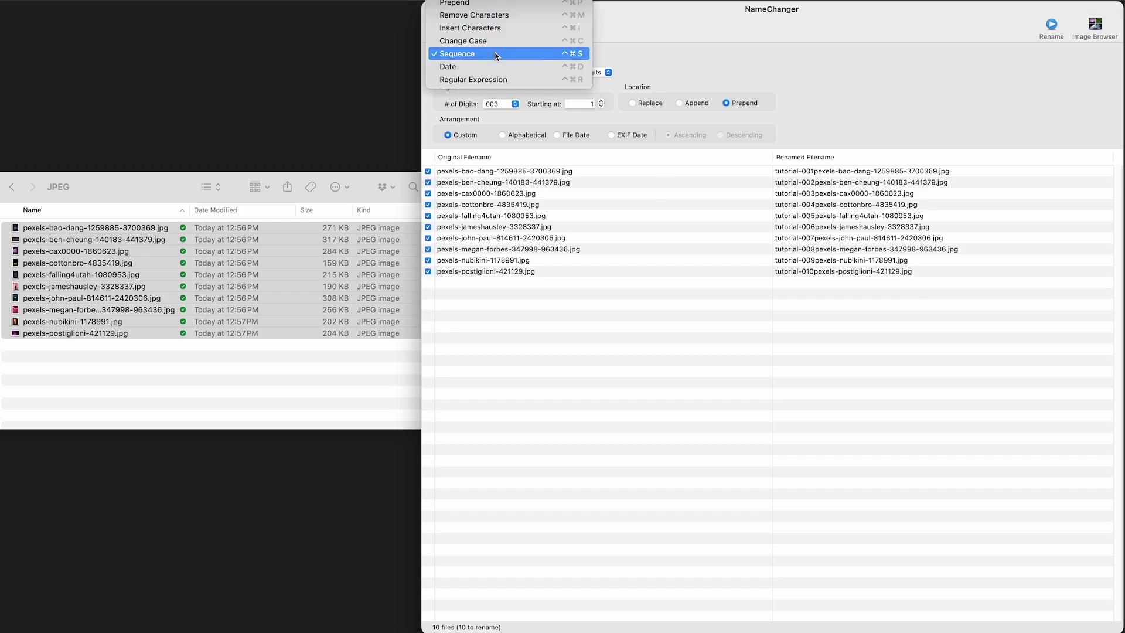
pyautogui.click(490, 41)
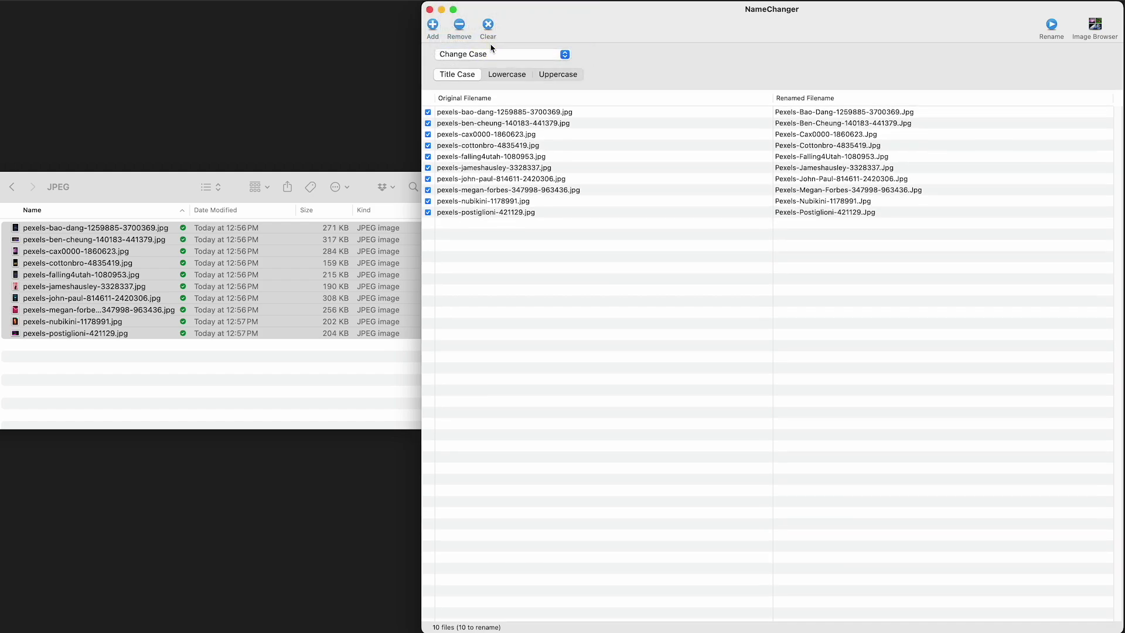
pyautogui.click(507, 76)
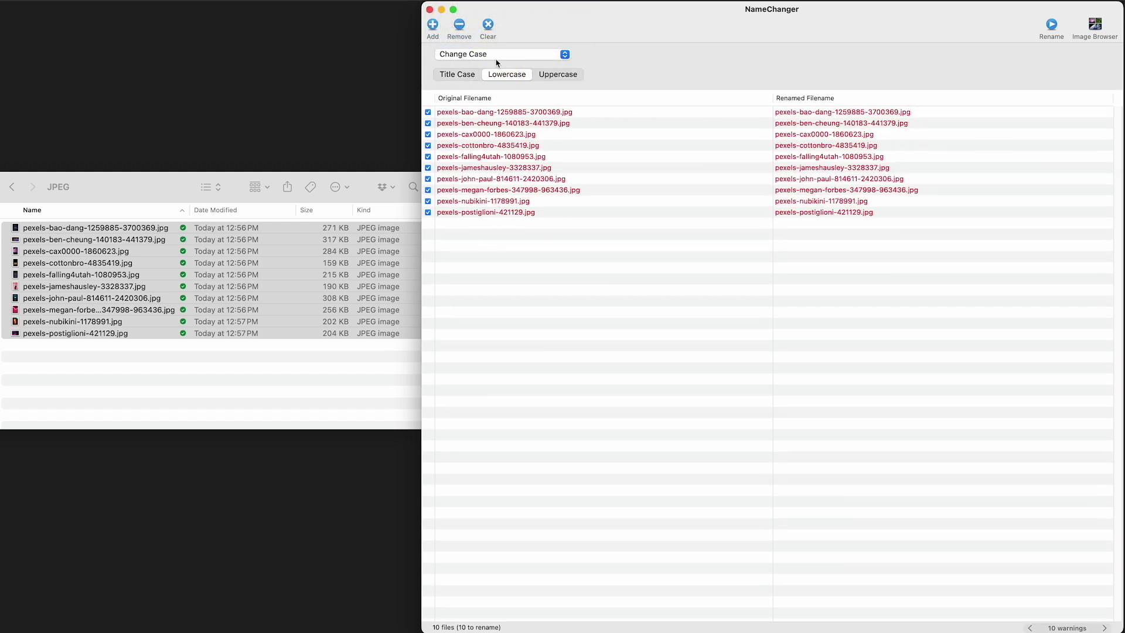
pyautogui.click(496, 58)
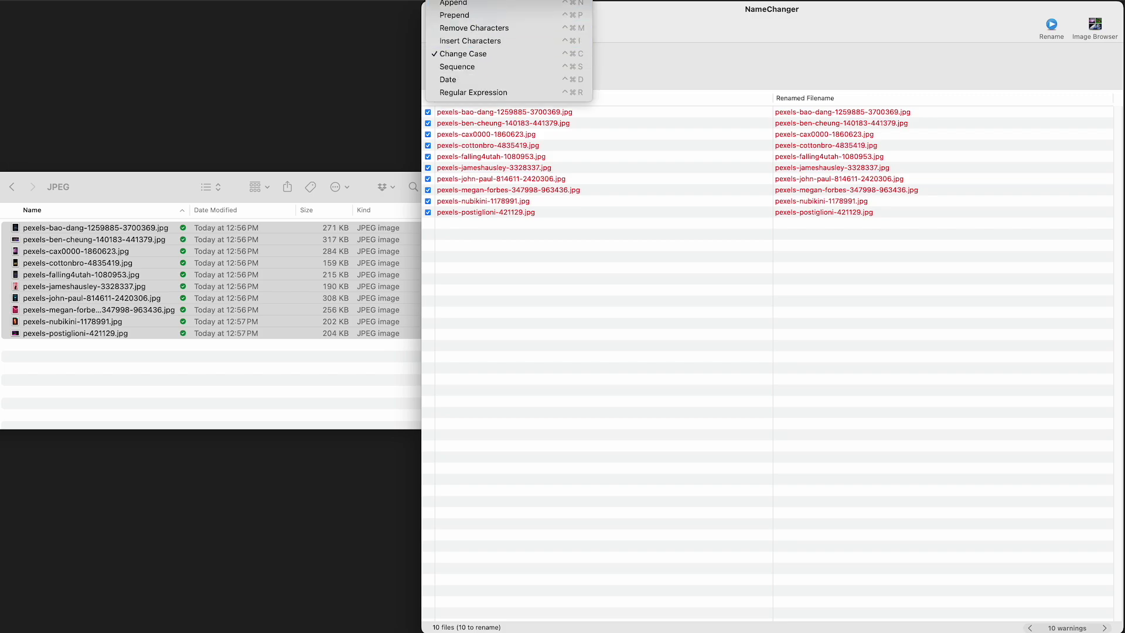
# - Replace all occurrences of 'pexels-' with empty text and rename the ten files
pyautogui.click(463, 4)
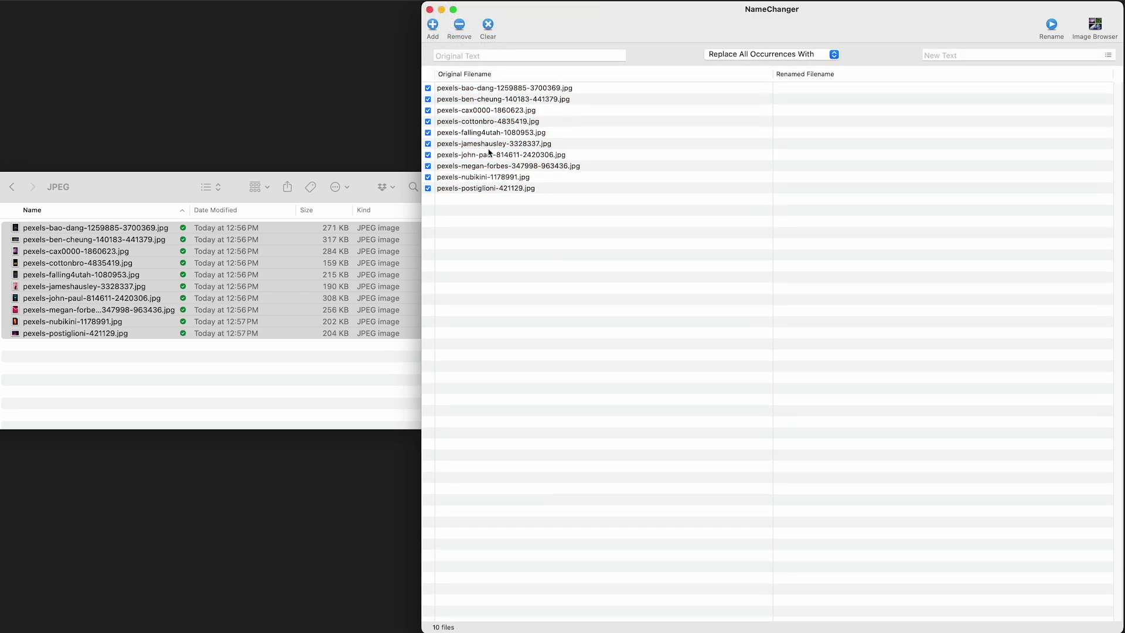
pyautogui.click(488, 55)
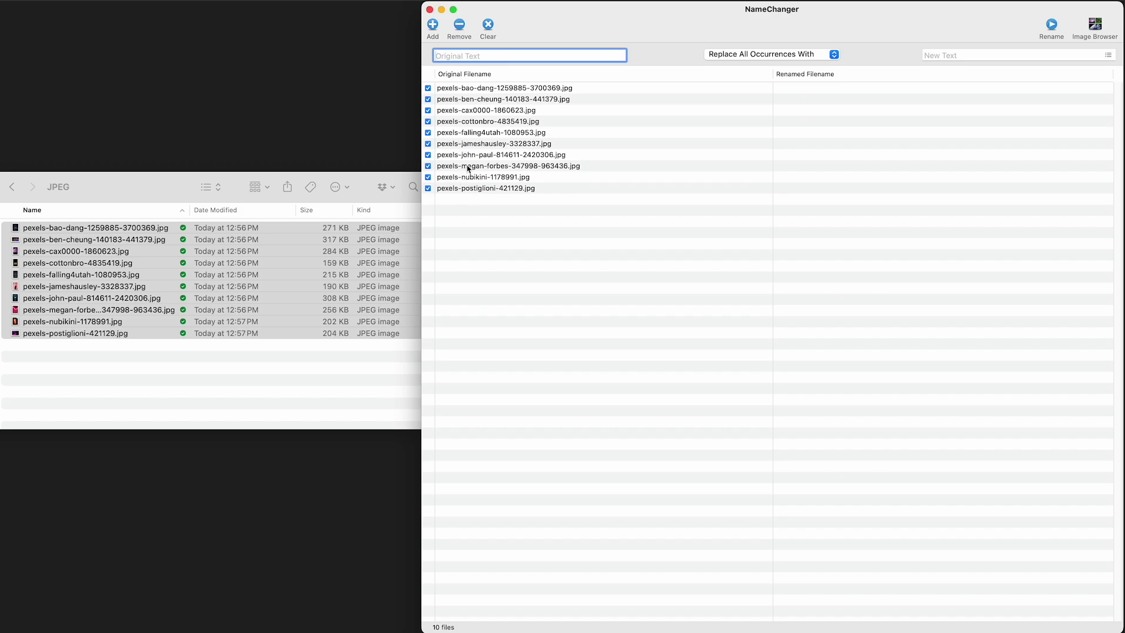
pyautogui.write('pexels-')
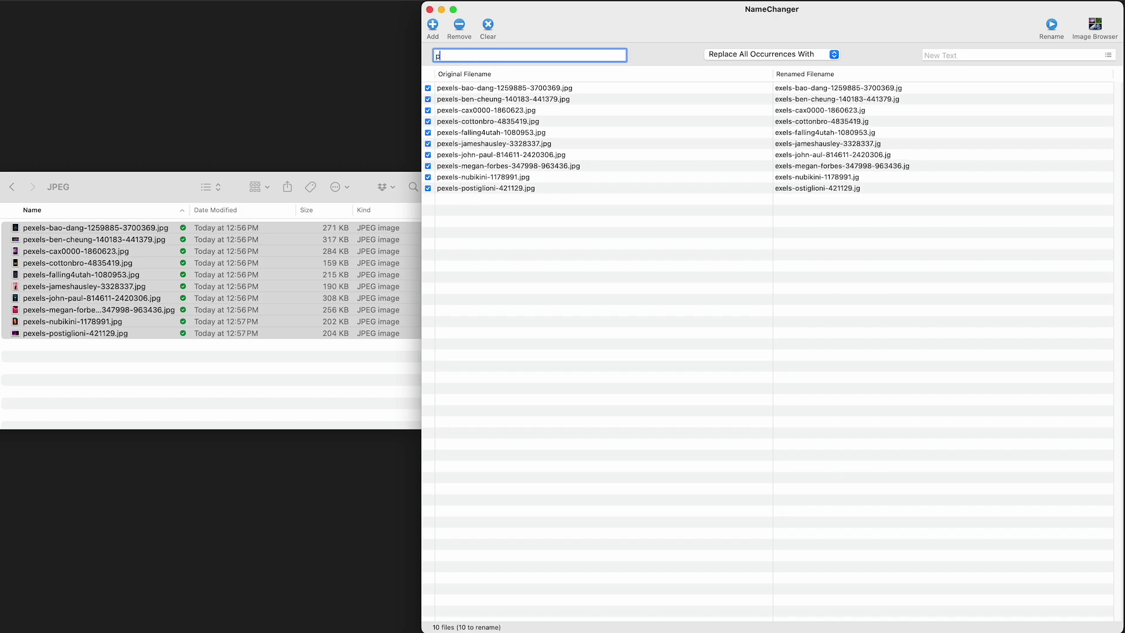
pyautogui.click(1057, 36)
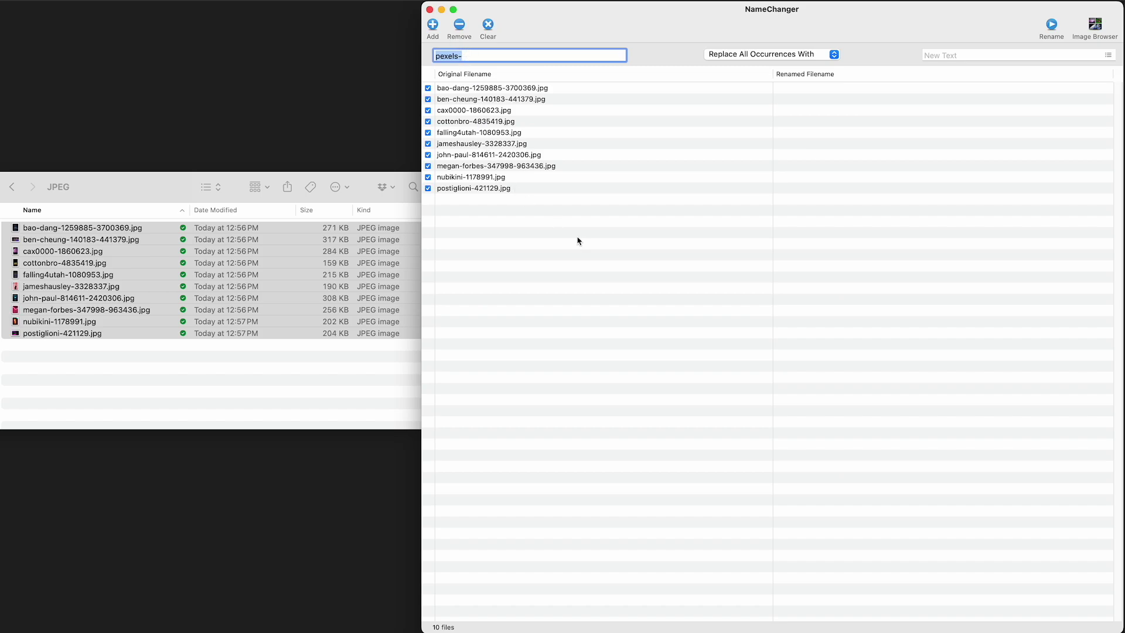
# - Set Sequence mode with prefix 'tutorial-', 02 digits, and Location set to Replace
pyautogui.click(723, 59)
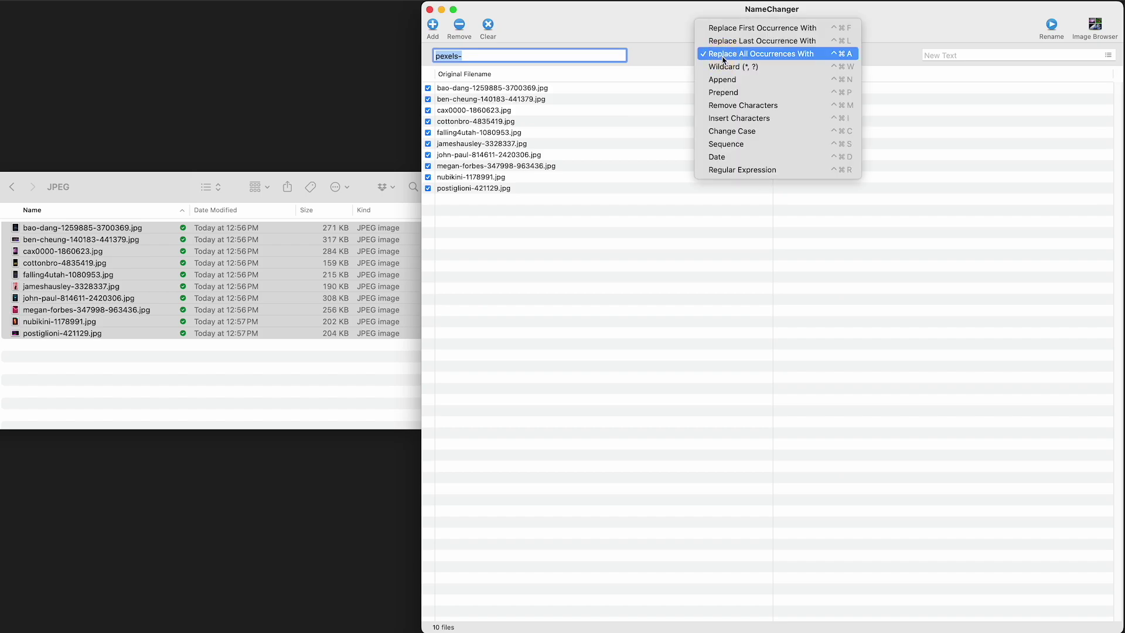
pyautogui.click(725, 143)
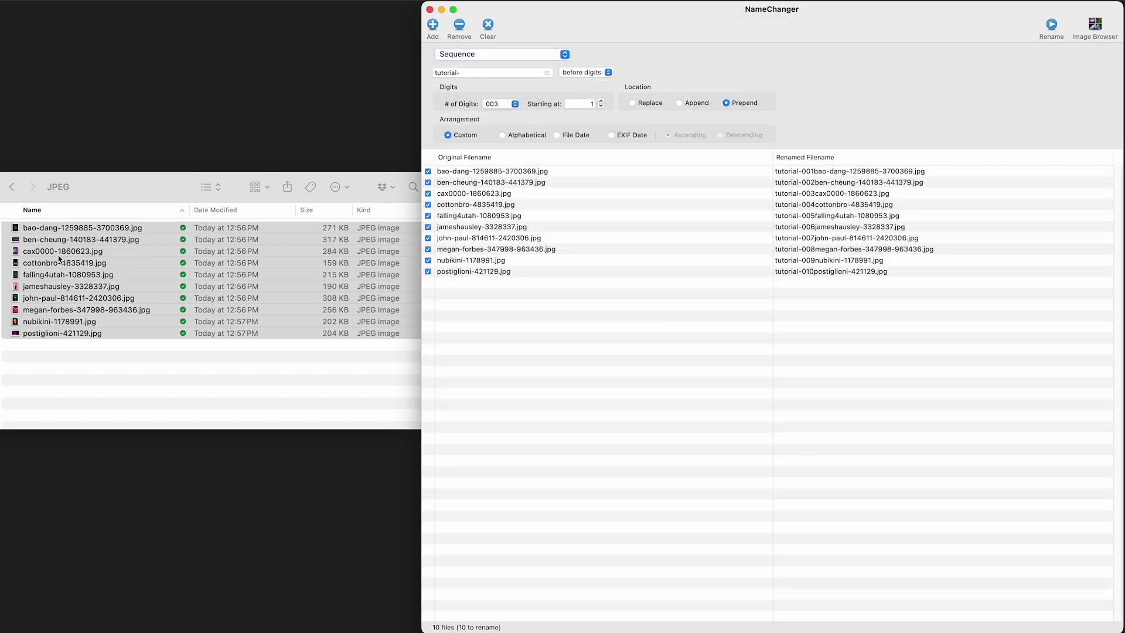
pyautogui.click(497, 72)
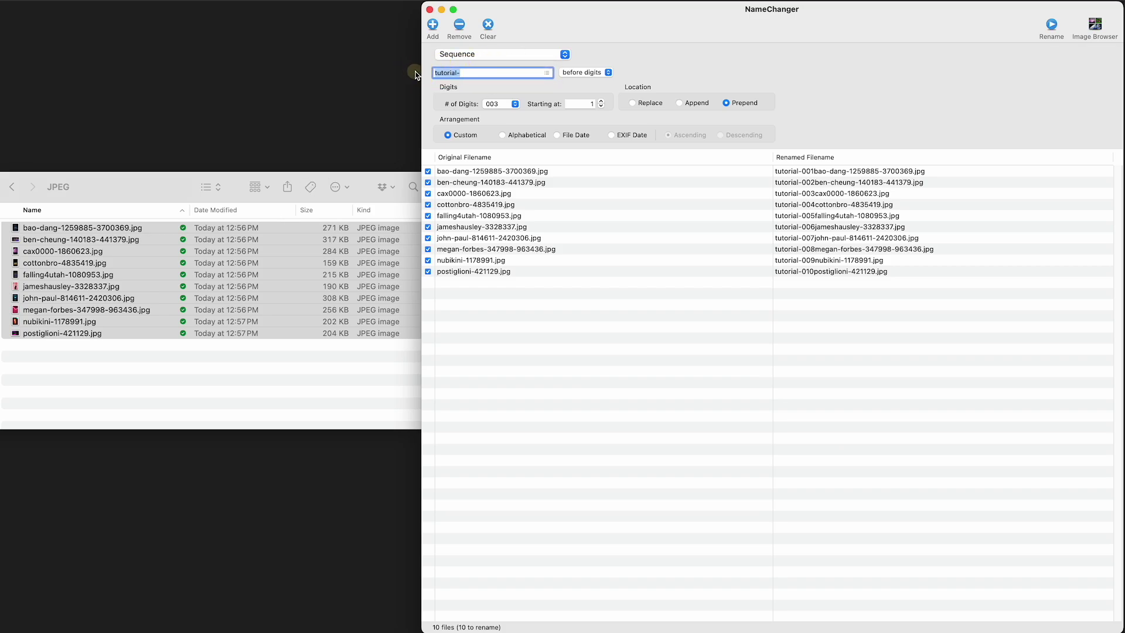
pyautogui.click(515, 104)
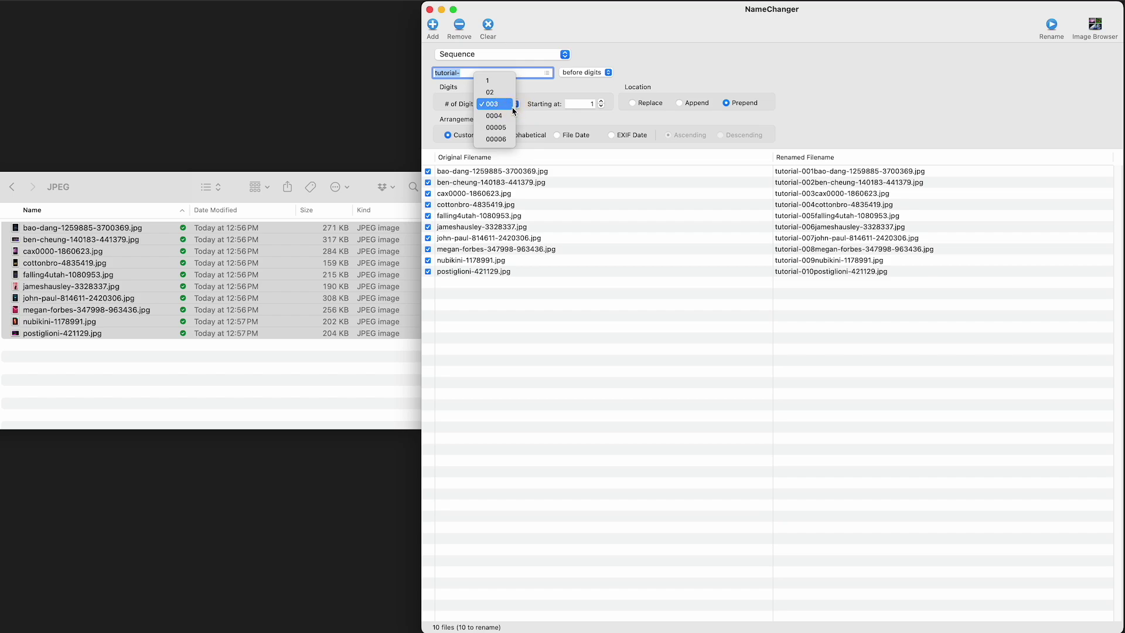
pyautogui.click(507, 95)
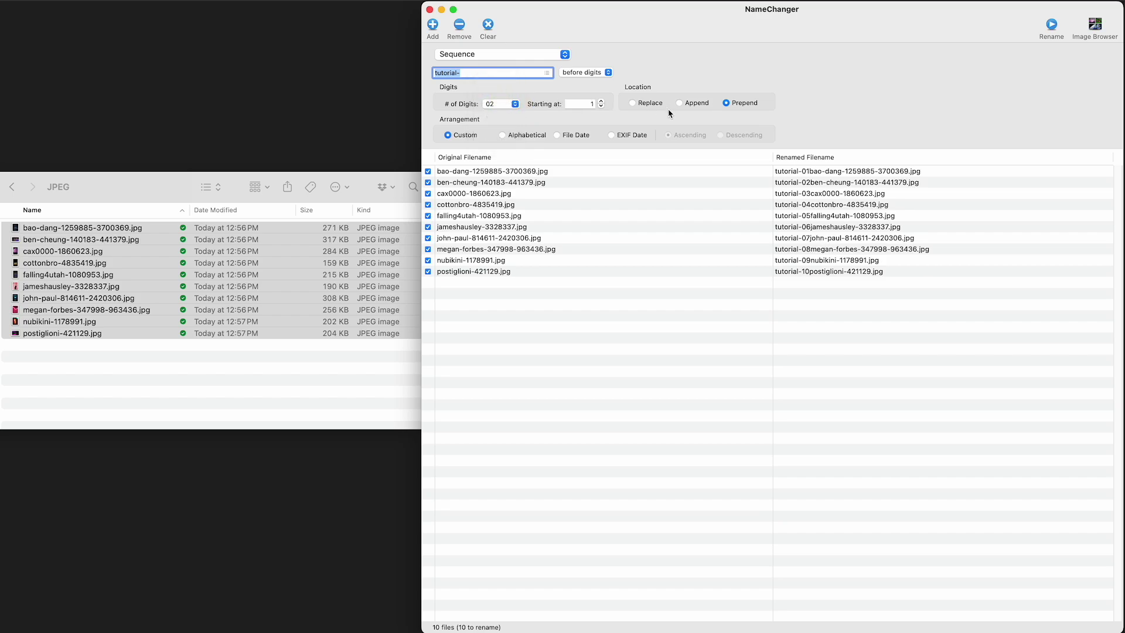
pyautogui.click(651, 104)
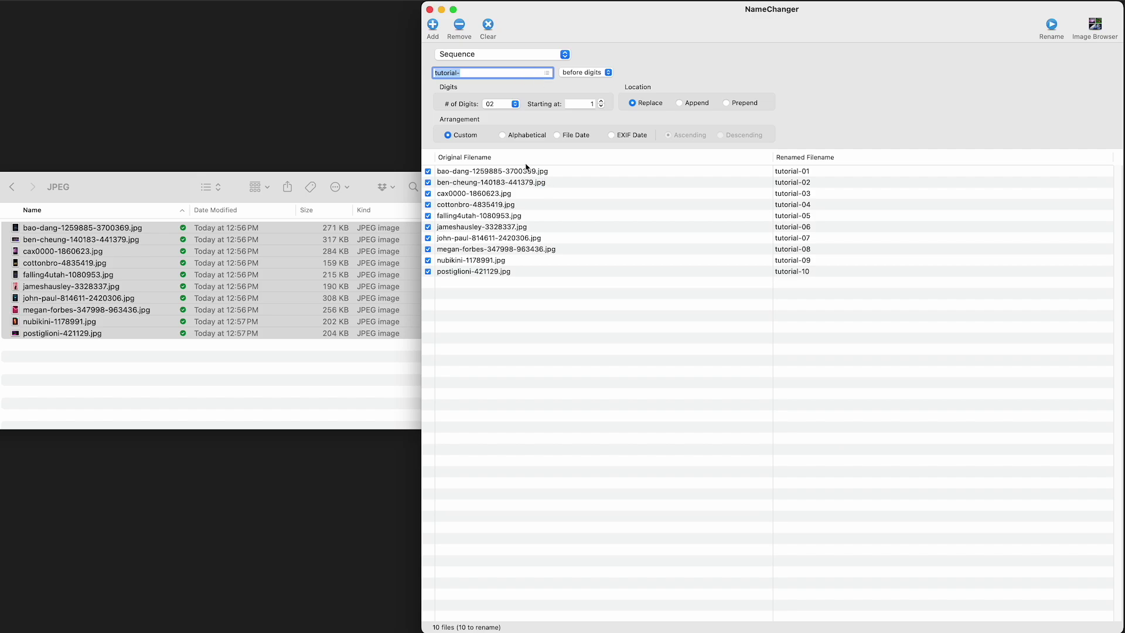
# - Rename the files to tutorial-01 through tutorial-10, confirming removal of extensions
pyautogui.click(1051, 25)
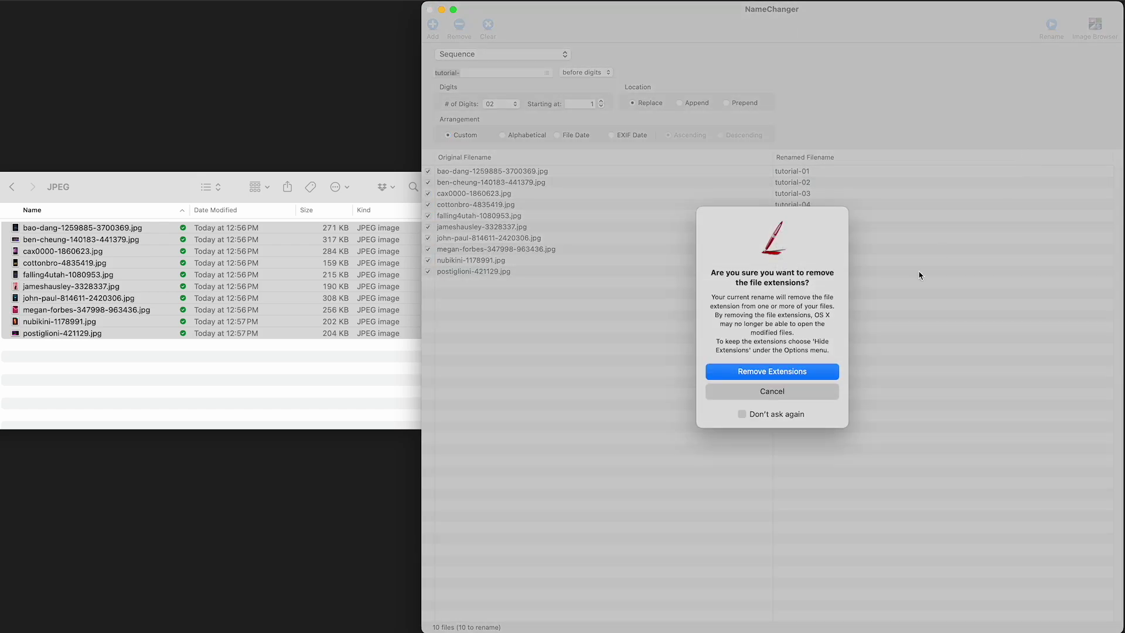
pyautogui.click(816, 372)
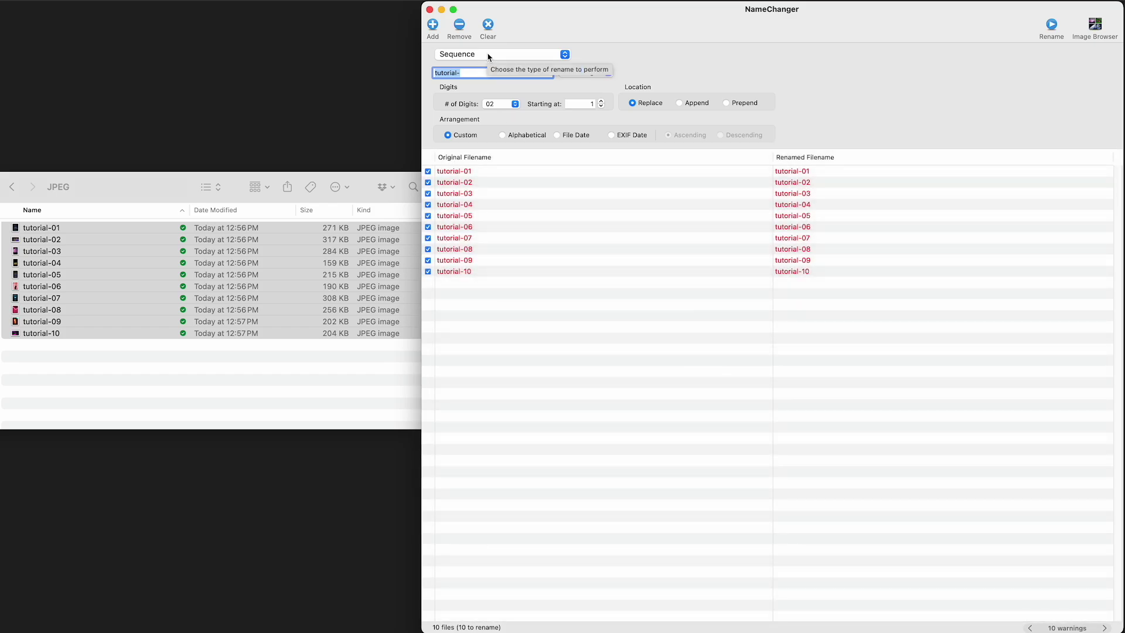
pyautogui.click(488, 55)
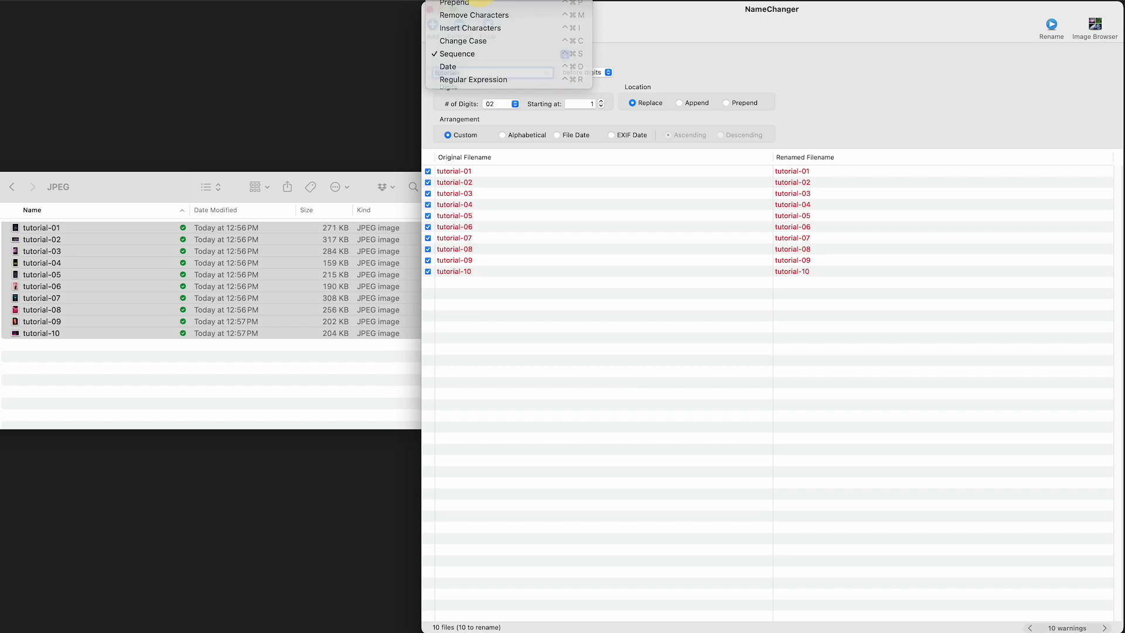
# - Append '.jpg' to every name and rename the ten files
pyautogui.click(477, 41)
pyautogui.click(715, 54)
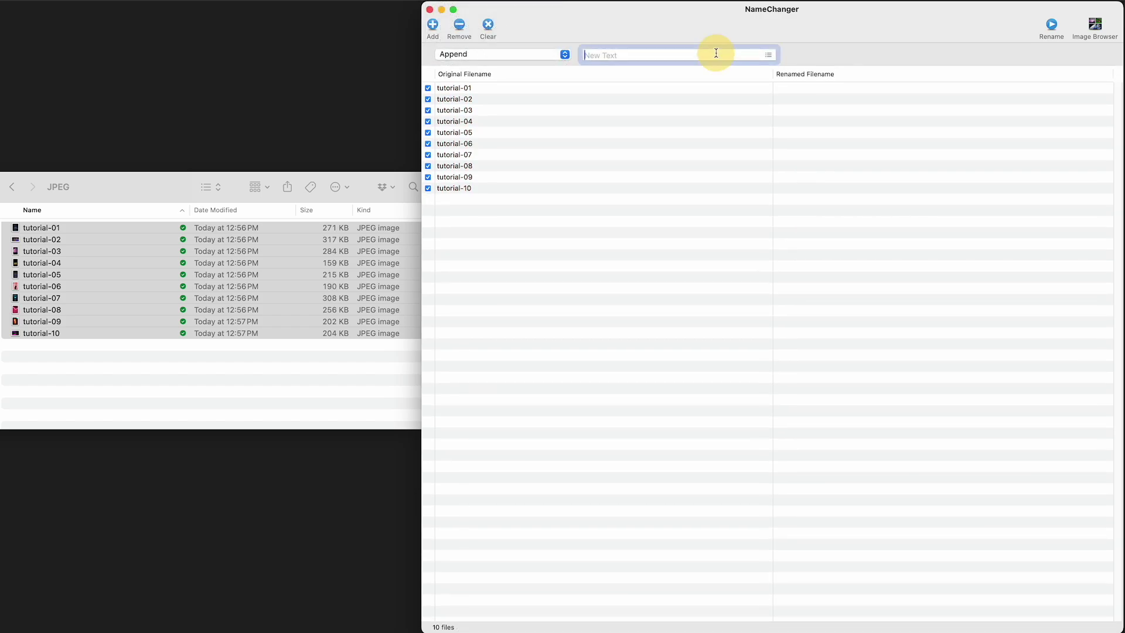
pyautogui.write('.jpg')
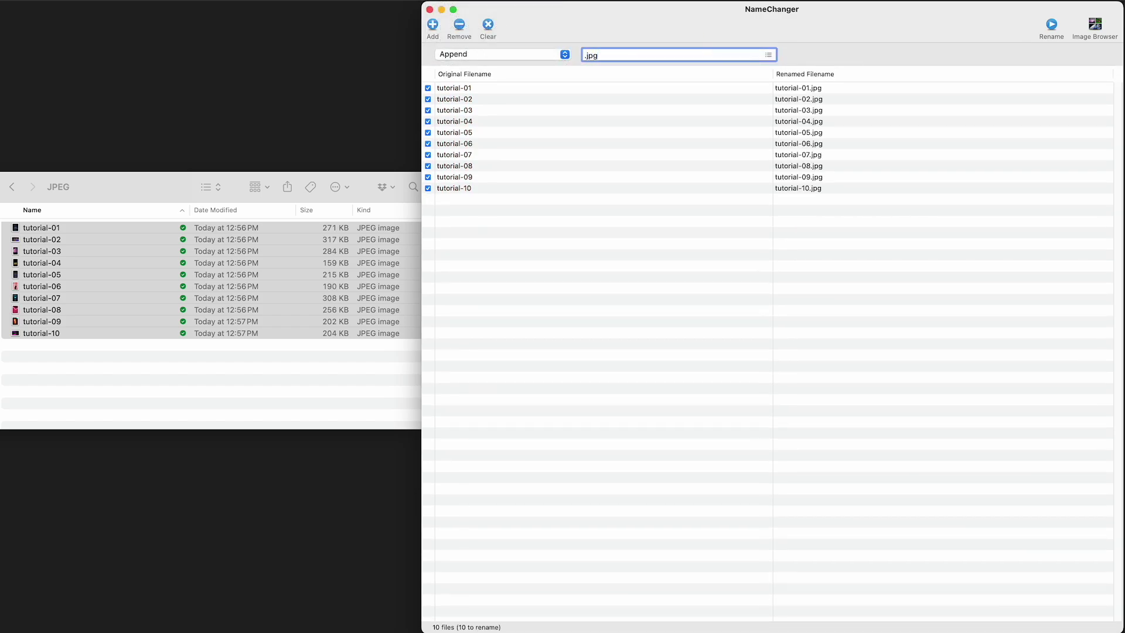
pyautogui.click(1051, 28)
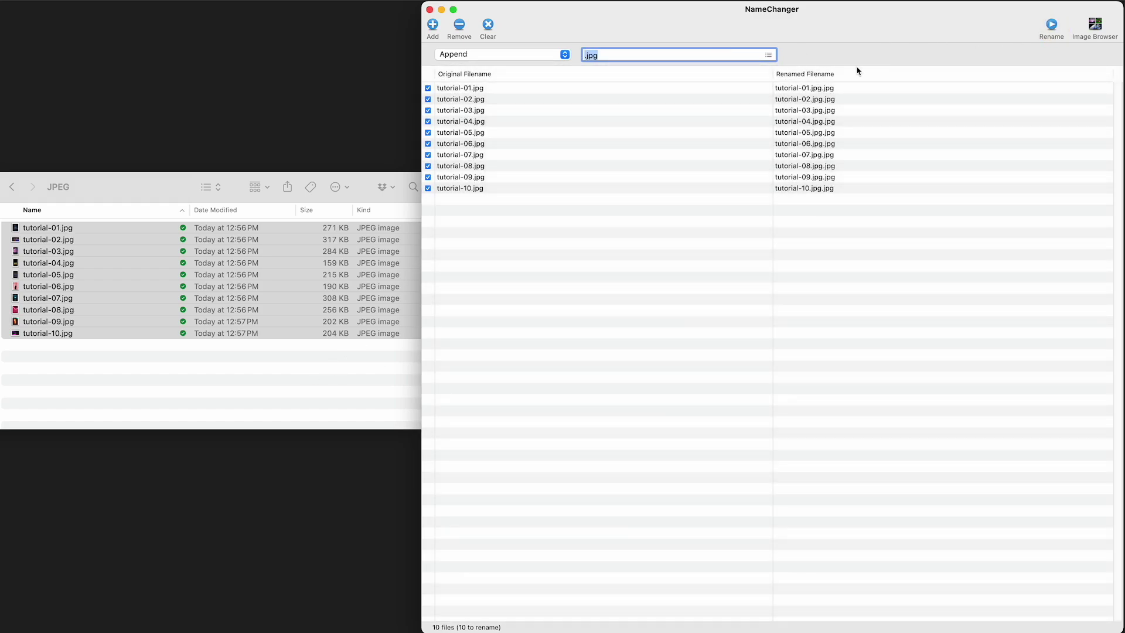
# - Check the renamed files in Finder by selecting tutorial-01.jpg
pyautogui.click(251, 389)
pyautogui.click(99, 310)
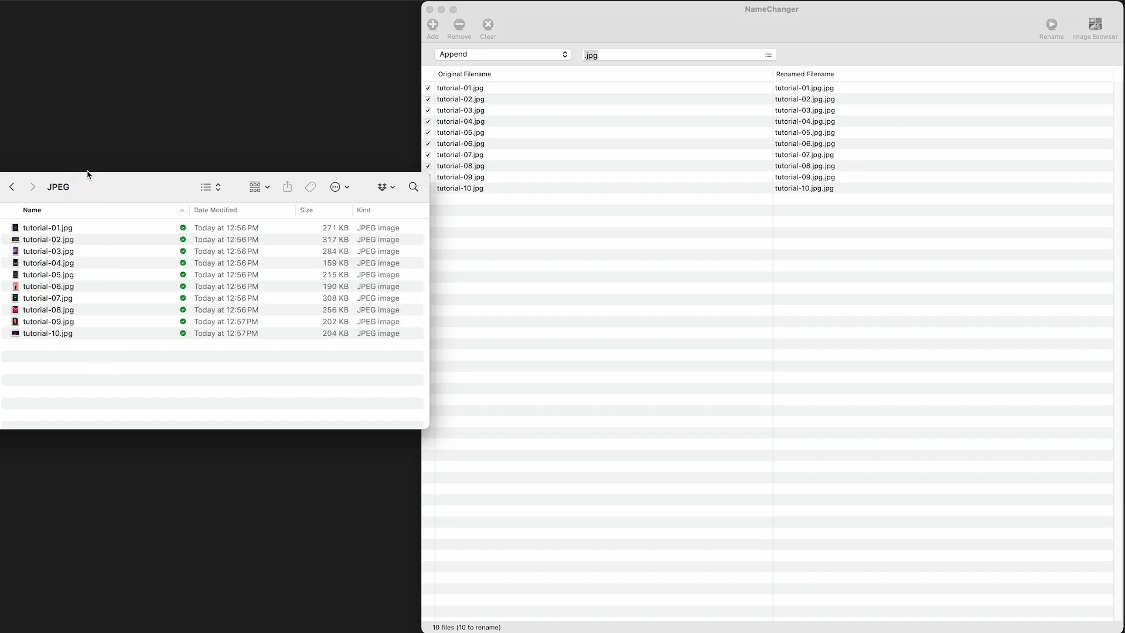
pyautogui.click(75, 226)
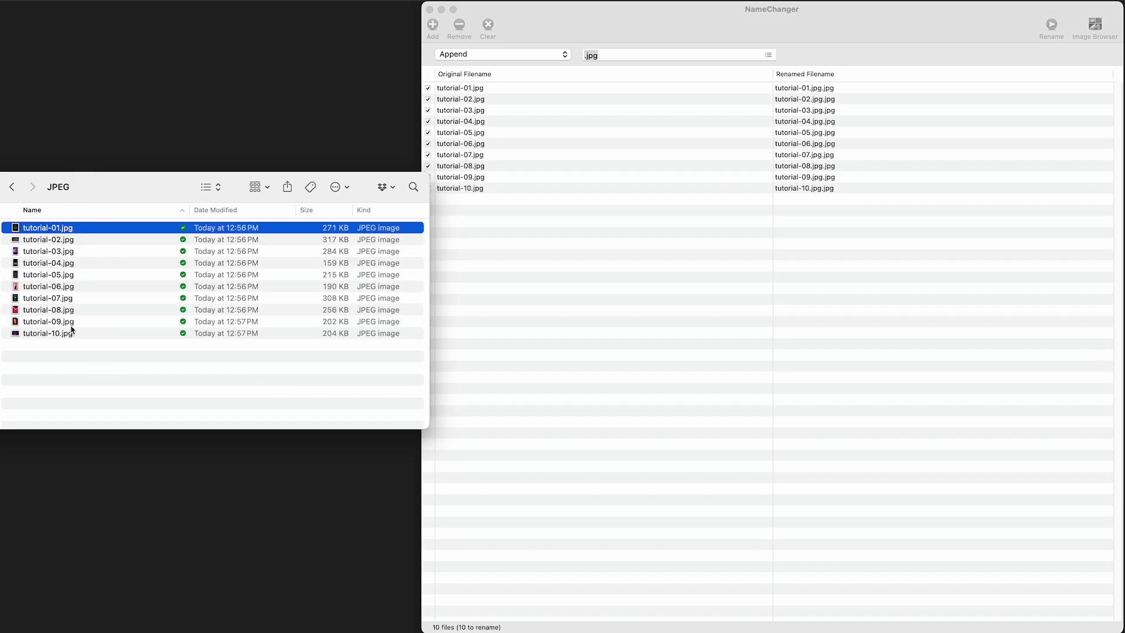